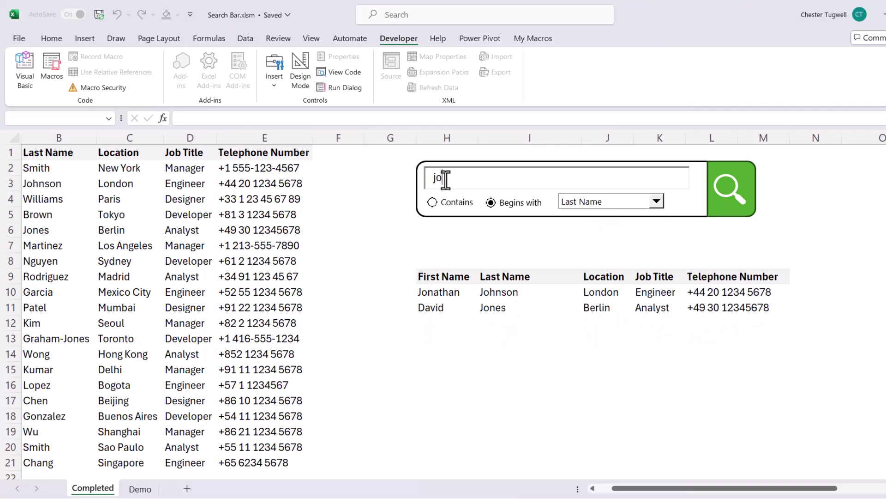
Finish typing 'jone' in the search box and switch matching to Contains.
type("ne")
left_click(433, 204)
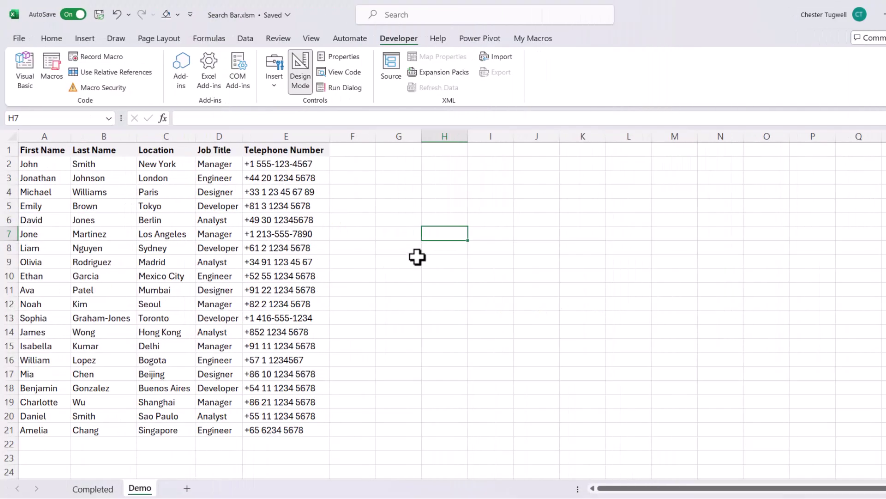
Enable the Developer tab through Customize the Ribbon and show its Insert controls list.
left_click(242, 39)
right_click(245, 38)
left_click(276, 65)
left_click(635, 444)
left_click(413, 40)
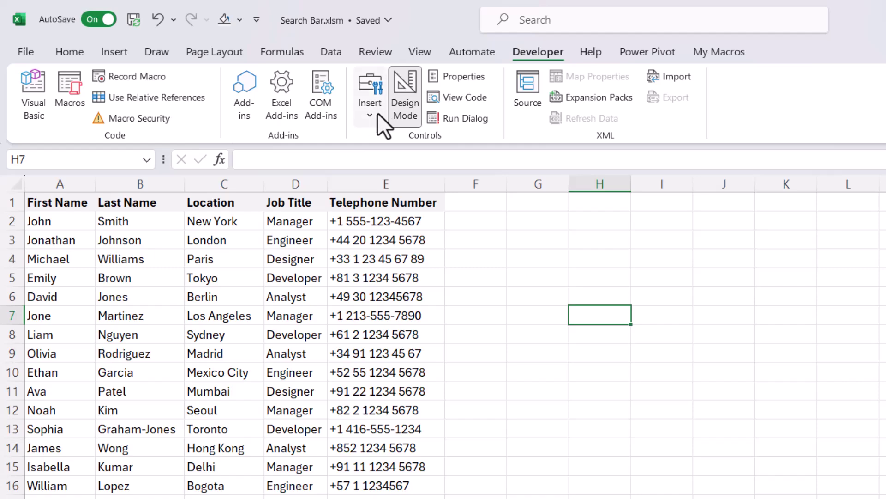
left_click(375, 111)
Draw an ActiveX text box over H2:K3, set its LinkedCell to P1, and exit Design Mode.
left_click(424, 225)
left_click_drag(619, 225, 785, 254)
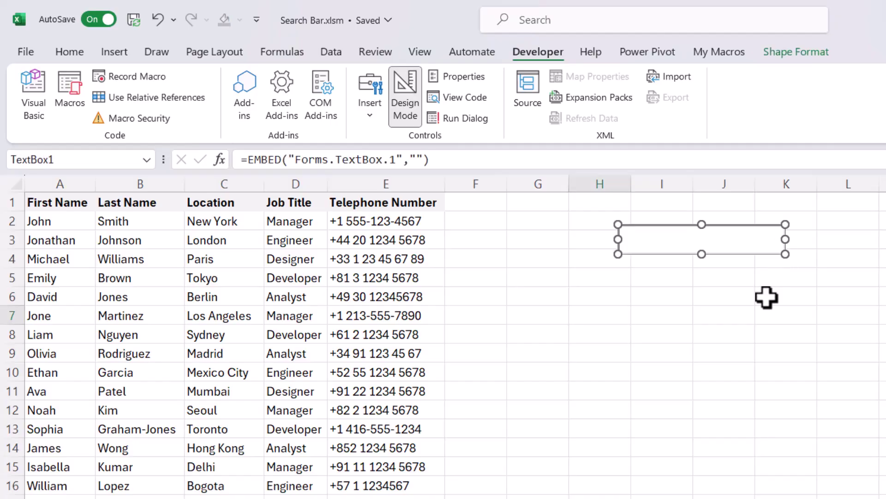
left_click(447, 76)
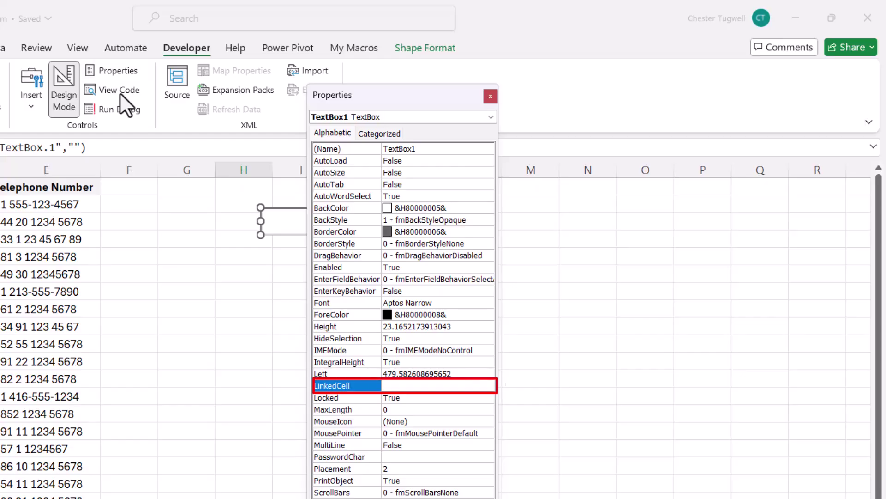
left_click(393, 386)
left_click(416, 386)
left_click(490, 96)
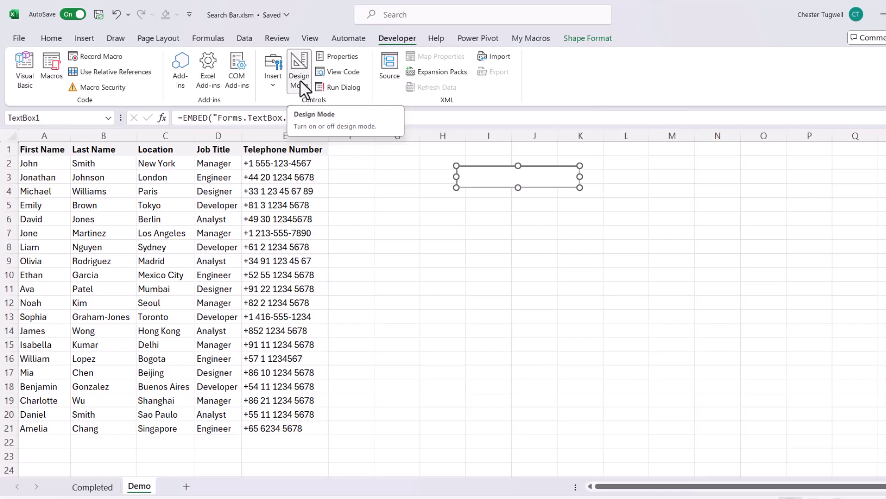
left_click(300, 79)
left_click(492, 178)
Clear the test letter and draw a rounded rectangle around the search text box.
key("BackSpace")
left_click(76, 37)
left_click(184, 57)
left_click(179, 171)
left_click_drag(436, 160, 651, 208)
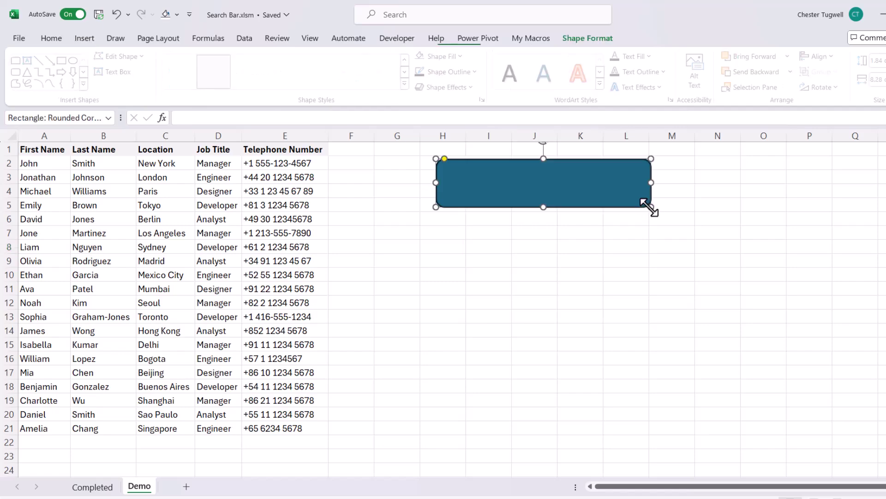
Send the rounded rectangle behind the text box and fill it white.
right_click(599, 187)
left_click(636, 334)
left_click(465, 57)
left_click(422, 106)
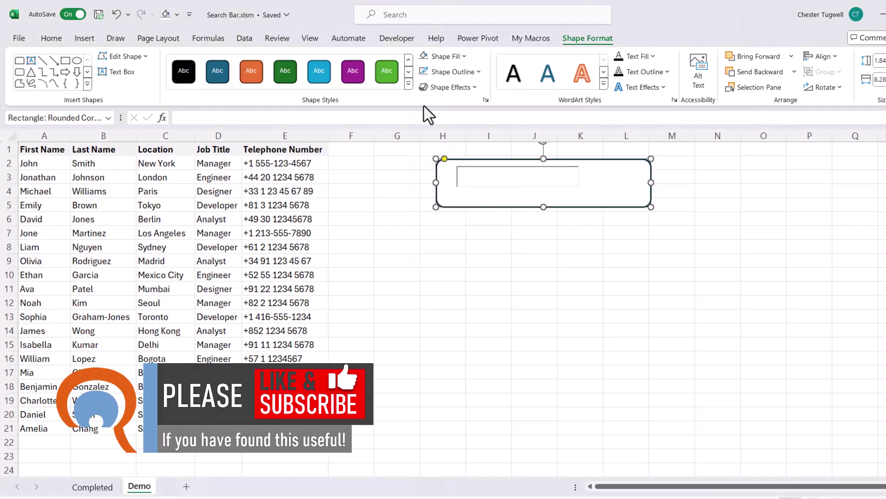
Draw a top-corners-rounded rectangle, rotate it 90° and place it at the frame's right end.
left_click(86, 39)
left_click(196, 57)
key("Escape")
left_click_drag(493, 253, 530, 306)
left_click_drag(511, 233, 559, 280)
left_click_drag(522, 288, 625, 207)
Insert a magnifier icon found by searching the icon library for 'search'.
left_click(625, 229)
left_click(86, 39)
left_click(181, 72)
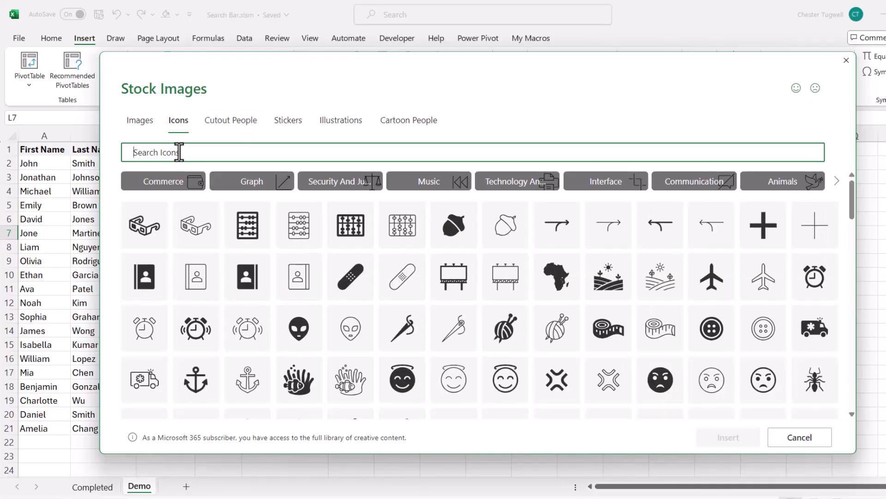
type("search")
left_click(608, 194)
left_click(724, 439)
Make the magnifier white and move and resize it onto the blue button.
left_click(396, 57)
left_click(346, 106)
left_click_drag(641, 261, 632, 186)
left_click_drag(659, 221, 639, 193)
left_click(677, 259)
left_click(489, 275)
Convert the employee data A1:E21 into a table and clear its table style.
left_click(125, 187)
left_click(103, 206)
left_click(82, 37)
left_click(113, 66)
left_click(417, 412)
left_click(833, 84)
left_click(575, 457)
Rename the table to ContactList.
left_click(47, 73)
type("Cn")
key("BackSpace")
type("ontactLis")
key("Return")
Copy the table headers A1:E1 into H7:L7 as result headers.
left_click(453, 233)
left_click_drag(46, 150, 289, 152)
key("ctrl+c")
left_click(457, 233)
key("ctrl+v")
Type the test letter 'j' into the search box.
left_click(475, 180)
type("j")
left_click(480, 273)
Enter =SEARCH(P1,ContactList[First Name]) in H8.
left_click(453, 247)
type("=")
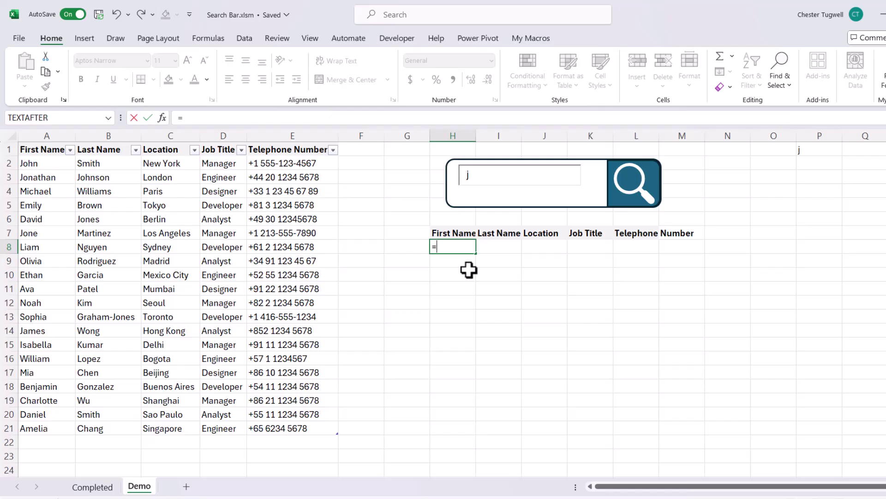
type("sea")
double_click(469, 260)
left_click(806, 152)
type(",")
left_click_drag(55, 163, 39, 429)
type(")")
key("Return")
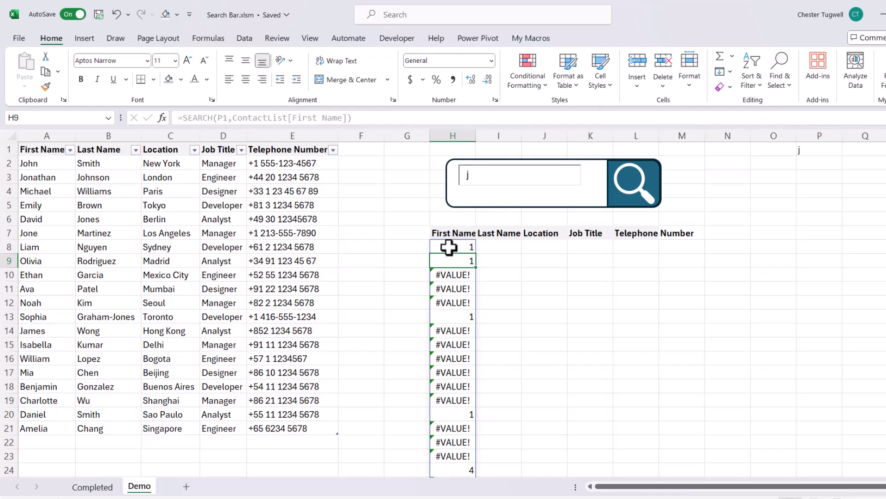
Wrap the H8 SEARCH formula in ISNUMBER.
double_click(449, 247)
type("ISNUMBER(")
left_click(640, 251)
type(")")
key("Return")
Wrap it in FILTER(ContactList, …, "Nothing found here") to return matching employee rows.
double_click(457, 247)
left_click(436, 246)
type("FILTER(")
left_click_drag(49, 162, 273, 427)
type(",")
type(",")
type("\"Nothing found here\")")
key("Return")
Test the filter by changing the search text from j to e, then to Jo.
left_click(485, 177)
key("BackSpace")
type("e")
key("BackSpace")
type("Jo")
Move the FILTER formula from H8 over to column P.
left_click(454, 247)
left_click_drag(454, 253, 811, 260)
Enter =LEFT(A2,3) in H8.
left_click(452, 248)
type("=LEFT(")
left_click(44, 164)
type(",3")
key("Return")
Replace the fixed count 3 with LEN(P1) in the LEFT formula.
left_click(451, 246)
double_click(461, 246)
left_click(477, 261)
key("BackSpace")
type("LEN(")
left_click(815, 150)
type(")")
key("Return")
Shorten the search text by one letter and compare the LEFT result to P1.
left_click(448, 248)
left_click(493, 182)
key("BackSpace")
left_click(456, 272)
double_click(455, 247)
type("=")
left_click(816, 151)
key("Return")
Extend the comparison from A2 to the whole First Name column A2:A21.
left_click(462, 247)
double_click(462, 247)
double_click(464, 246)
left_click_drag(75, 170, 27, 427)
key("Return")
Change H8 to =FILTER(ContactList,LEFT(A2:A21,LEN(P1))=P1,"Nothing found here") and extend the search text to Joh.
double_click(463, 248)
left_click(435, 247)
type("f")
key("BackSpace")
type("FILTER(")
left_click_drag(58, 167, 256, 434)
type(",LEN(P1))=P1,\"Nothing found here\")")
key("Return")
left_click(499, 173)
type("oh")
Draw an option button inside the search box and label it Contains.
left_click(393, 39)
left_click(272, 87)
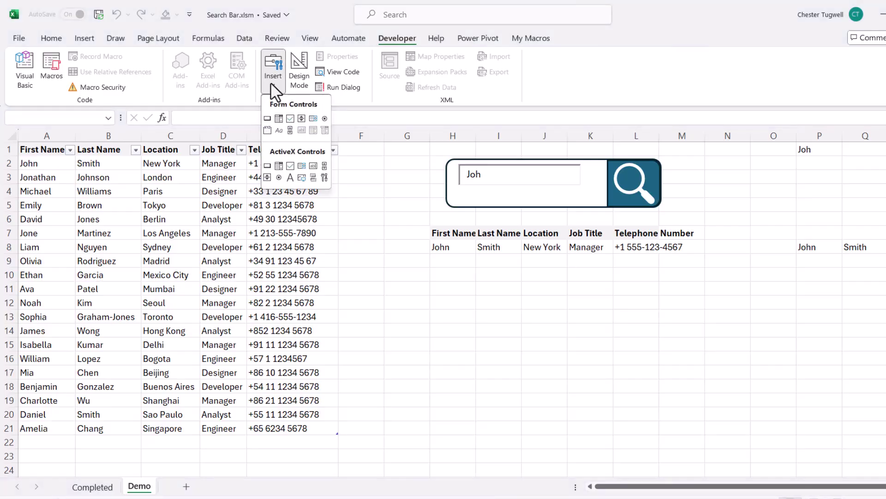
left_click(325, 119)
left_click(460, 193)
left_click(524, 200)
key("ctrl+a")
key("BackSpace")
left_click(545, 194)
key("Escape")
right_click(493, 207)
key("Escape")
left_click_drag(478, 193, 473, 186)
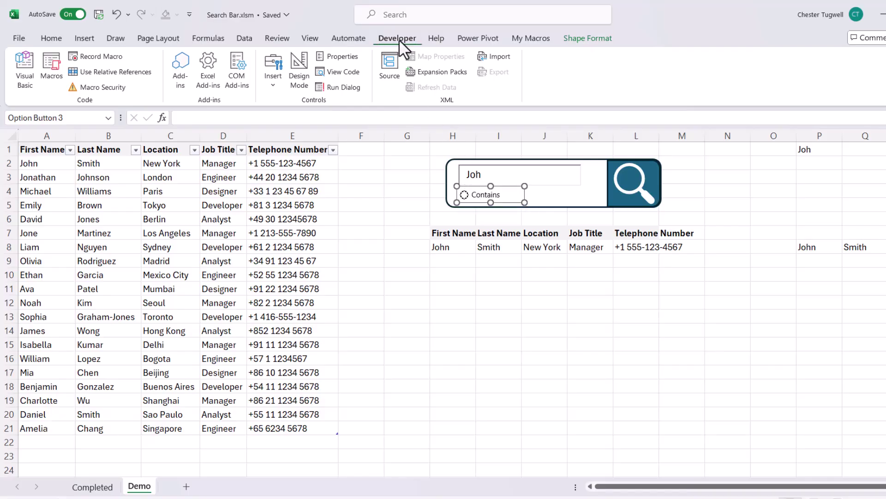
Add a second option button beside Contains with its default label removed.
left_click(277, 83)
left_click(325, 131)
left_click(543, 191)
left_click_drag(562, 191, 531, 184)
left_click(543, 194)
left_click(534, 195)
key("Delete")
key("Delete")
key("Delete")
key("Delete")
key("Delete")
key("Delete")
key("Delete")
key("Delete")
key("Delete")
key("Delete")
key("Delete")
key("Delete")
key("Delete")
key("Delete")
key("Delete")
left_click_drag(535, 193, 518, 193)
key("Escape")
Set the Contains button to Checked with its cell link at $P$2.
right_click(482, 196)
left_click(506, 332)
left_click(311, 304)
left_click(337, 336)
left_click(811, 165)
left_click(510, 487)
left_click(508, 344)
Toggle between Starts with and Contains, recommitting the P8 and H8 formulas to test P2.
left_click(509, 194)
left_click(465, 195)
double_click(811, 247)
key("Return")
left_click(510, 195)
double_click(453, 246)
double_click(453, 246)
key("Return")
Enter a =CHOOSE(P2,...) example in H12 and test it with the Contains option.
left_click(463, 303)
type("=")
type("choos")
type("e(")
left_click(825, 163)
type(",\"Goat\",\"Pig\")")
key("Return")
left_click(464, 194)
Move the contains formula from P8 to H11 and copy H8's starts-with condition.
left_click(463, 303)
left_click(813, 248)
left_click_drag(814, 251, 456, 282)
left_click(450, 245)
double_click(449, 248)
left_click_drag(516, 247, 619, 249)
key("Return")
Wrap H11's include argument in CHOOSE(P2,ISNUMBER(SEARCH(...)),LEFT(A2:A21,LEN(P1))=P1).
double_click(460, 289)
left_click(494, 302)
left_click(514, 290)
type("CHOOSE(")
left_click(817, 164)
type(",")
type(",LEFT(A2:A21,LEN(P1))=P1)")
key("Return")
Replace H8 with the combined formula from H11, then test with search text Jo and Starts with.
left_click(466, 248)
key("Delete")
left_click(456, 282)
left_click_drag(456, 280, 456, 242)
left_click(497, 173)
key("BackSpace")
key("BackSpace")
left_click(511, 196)
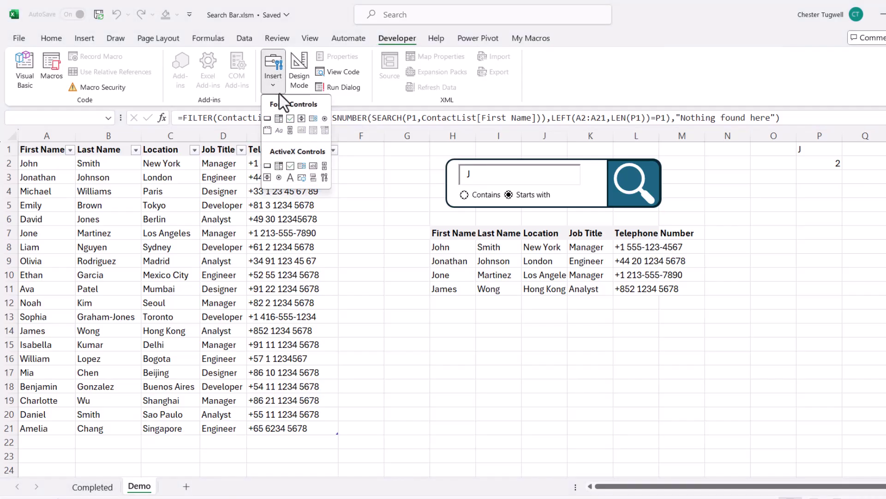
Draw a Combo Box form control to the right of the Starts with option.
left_click(278, 119)
left_click_drag(560, 204, 604, 200)
Enter =TRANSPOSE(ContactList[#Headers]) in Q1 to spill the column headers downward.
left_click(812, 192)
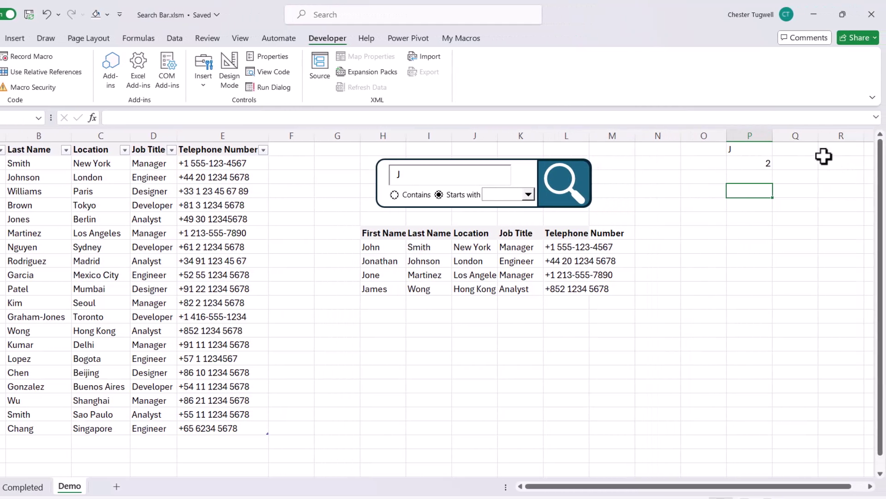
left_click(808, 150)
type("=tra")
double_click(803, 163)
left_click_drag(4, 149, 199, 148)
type(")")
key("Return")
Set the combo box's input range to $Q$1:$Q$5 and its cell link to $P$3.
right_click(507, 196)
left_click(528, 312)
left_click(305, 279)
left_click_drag(803, 149, 799, 205)
left_click(297, 295)
left_click(752, 180)
left_click(436, 487)
left_click(601, 215)
Pick First Name, then Location, in the dropdown.
left_click(528, 196)
left_click(485, 206)
left_click(528, 197)
left_click(490, 227)
Enter =INDEX(ContactList,,P3) in H15 to spill the selected column.
left_click(450, 345)
type("i")
type("=in")
type("dex")
type("(")
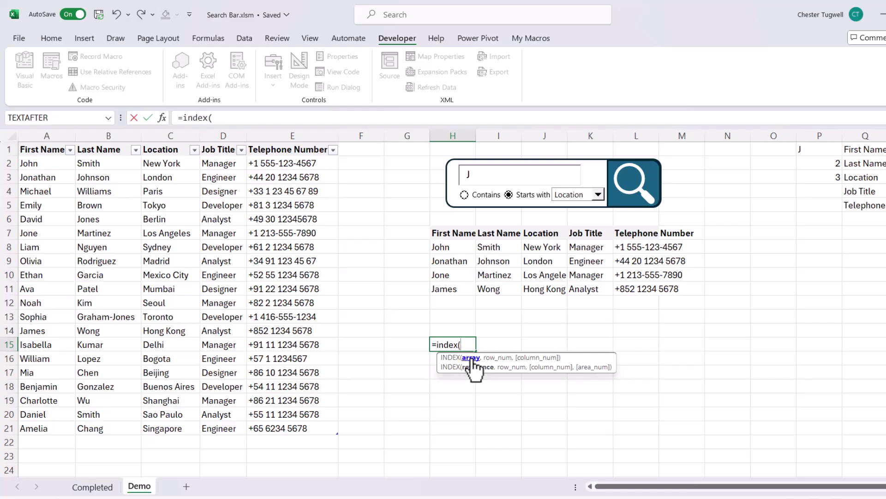
left_click_drag(56, 164, 271, 430)
type(",,")
left_click(824, 177)
type(")")
key("Return")
double_click(459, 344)
key("Return")
Switch the dropdown to Last Name, then back to First Name, to test H15.
left_click(598, 194)
left_click(569, 216)
left_click(598, 195)
left_click(576, 206)
Replace the First Name column and A2:A21 in H8's FILTER with INDEX(ContactList,,P3).
double_click(459, 346)
left_click_drag(531, 345, 440, 345)
key("Return")
double_click(450, 247)
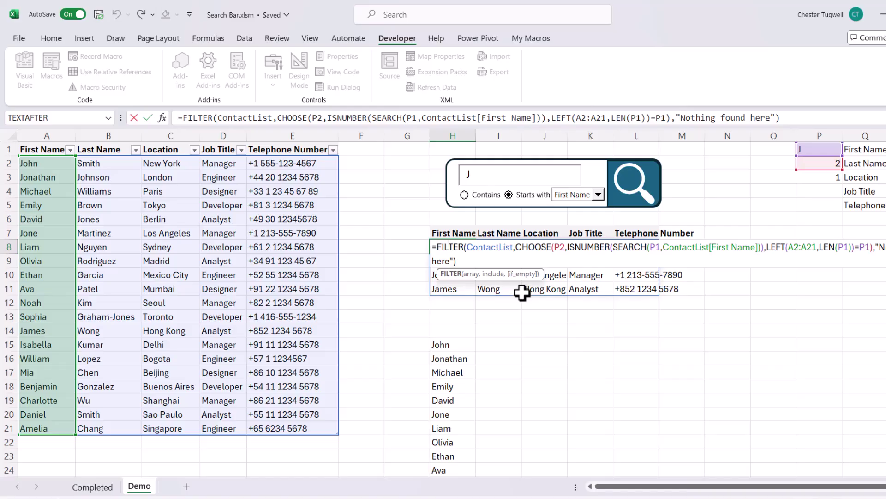
left_click_drag(663, 249, 753, 245)
key("F9")
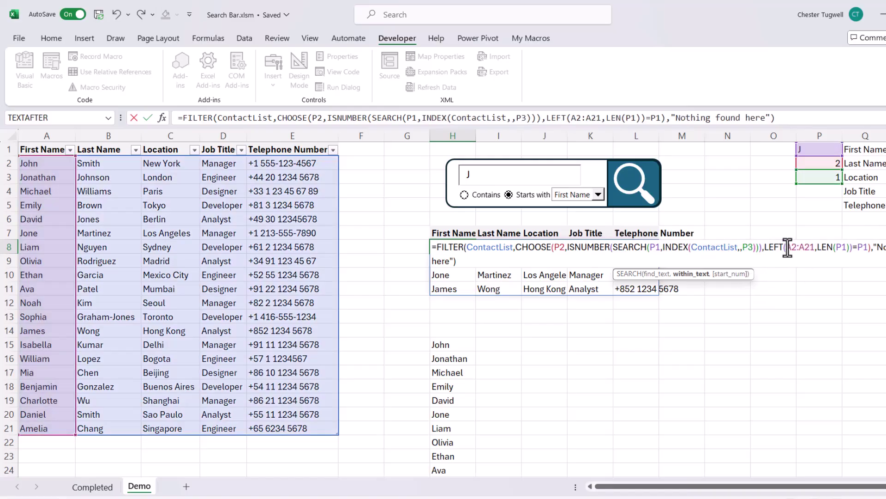
left_click_drag(789, 248, 811, 245)
key("ctrl+v")
key("Return")
Delete the leftover name list in H15 and set the search column to Last Name.
left_click(441, 339)
key("Down")
left_click(458, 343)
key("Delete")
left_click(544, 346)
left_click(478, 175)
left_click(597, 196)
left_click(574, 216)
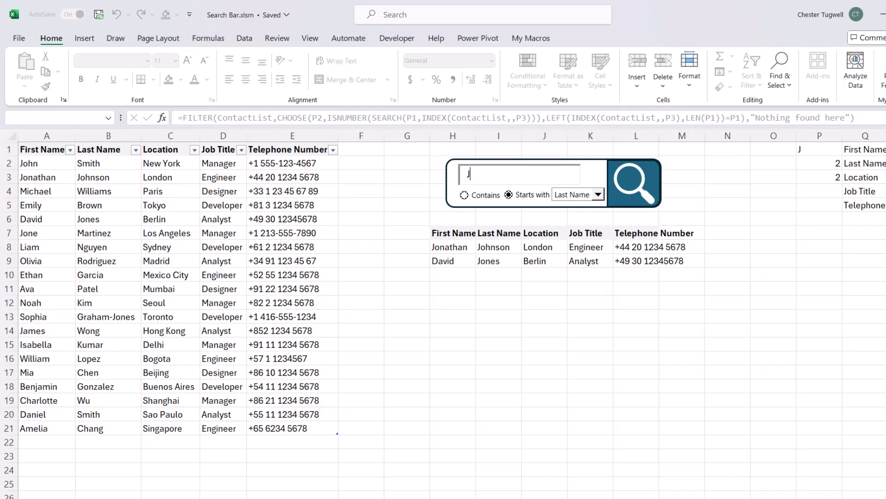
Clear the search box and wrap H8's FILTER in IF(P1="","Please supply a search criteria in the search bar",…).
key("BackSpace")
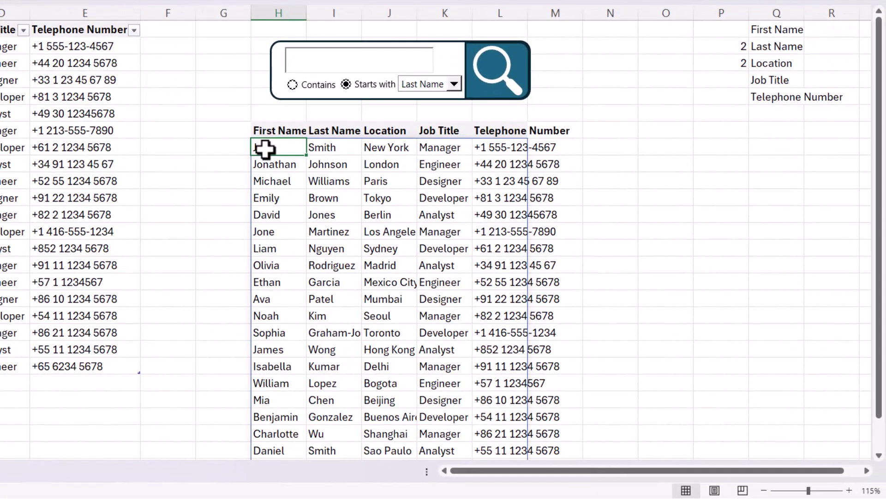
double_click(441, 249)
double_click(265, 150)
type("IF(")
left_click(720, 25)
type("=\"\"")
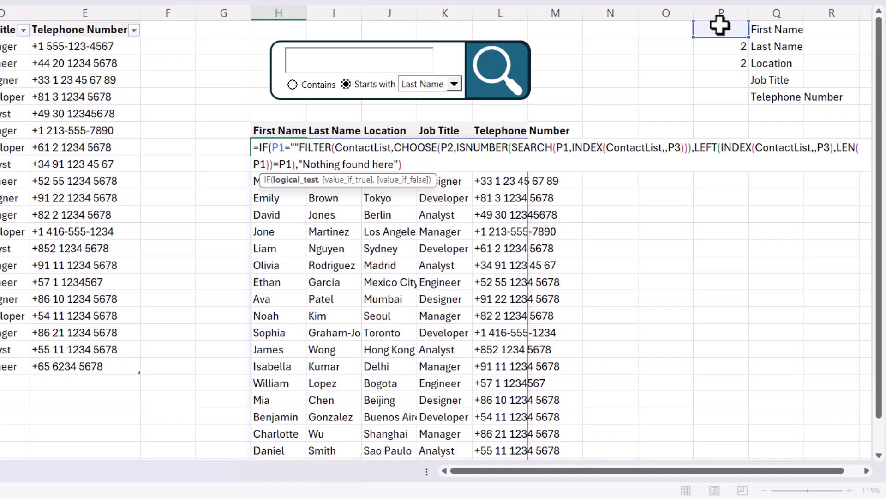
type(",\"")
type("Please supply a search criteria in the search bar\",")
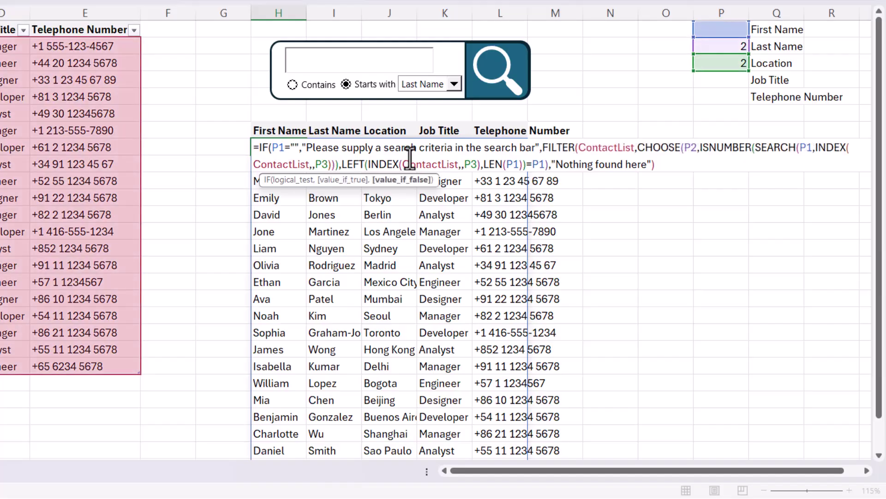
Close and commit the IF formula in H8, then search 'J' to list two matching employees.
type(")")
key("Return")
left_click(325, 58)
type("J")
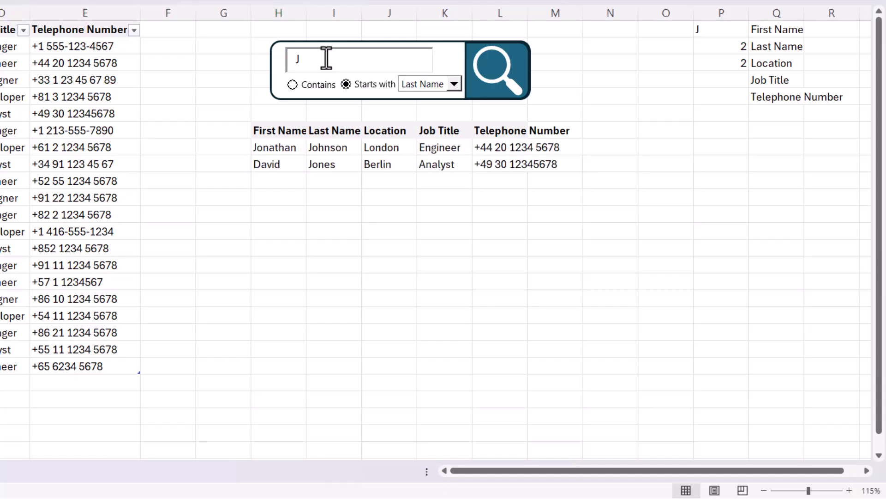